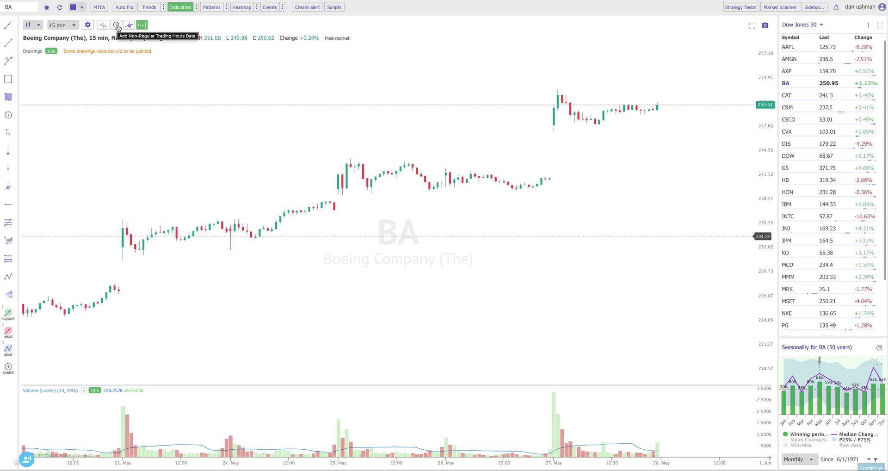
Show extended trading hours on the Boeing 15-minute chart, then bring up the symbol search
left_click(116, 26)
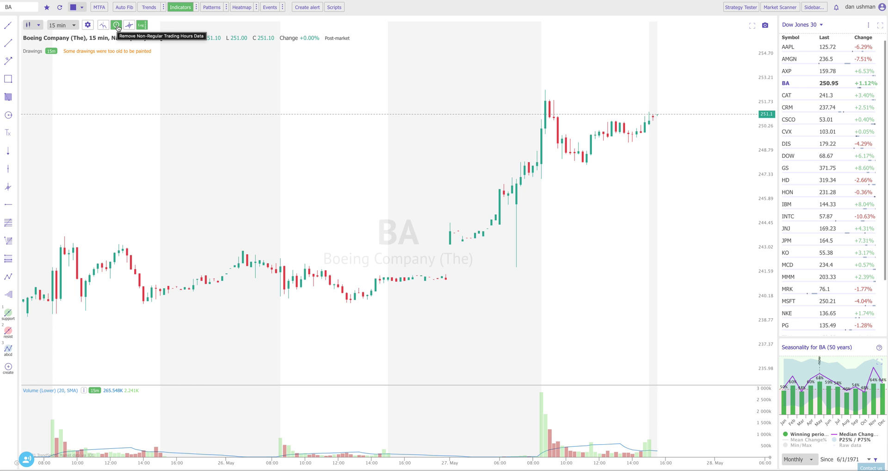
left_click(19, 7)
Load the SPY (SPDR S&P 500) chart by entering SPY as the symbol
type("SPY")
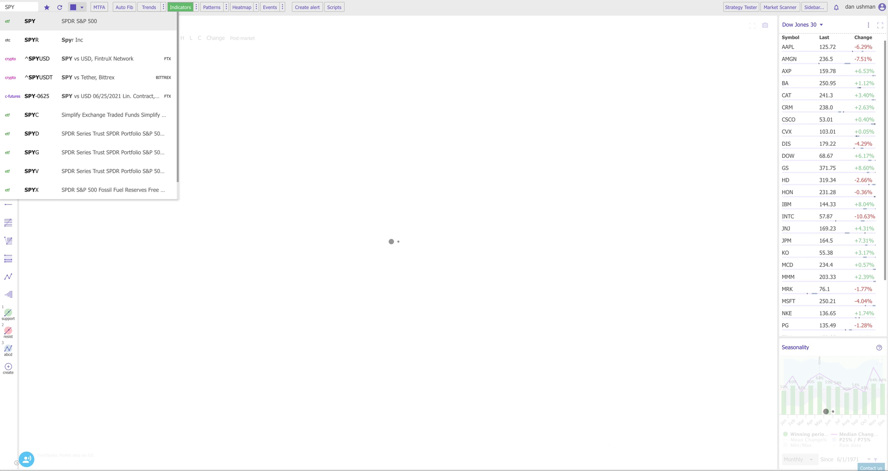
key("Return")
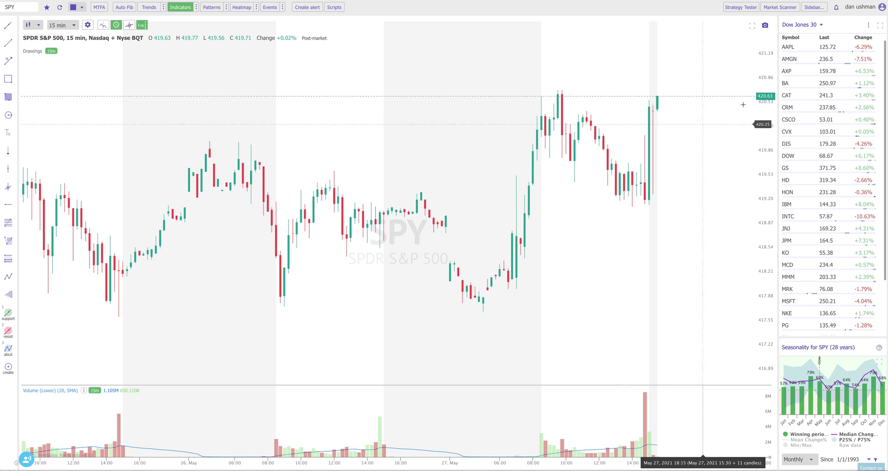
Load the saved Example 1 scan (15-min RSI above 50, 3% close rise) in Market Scanner
left_click(780, 6)
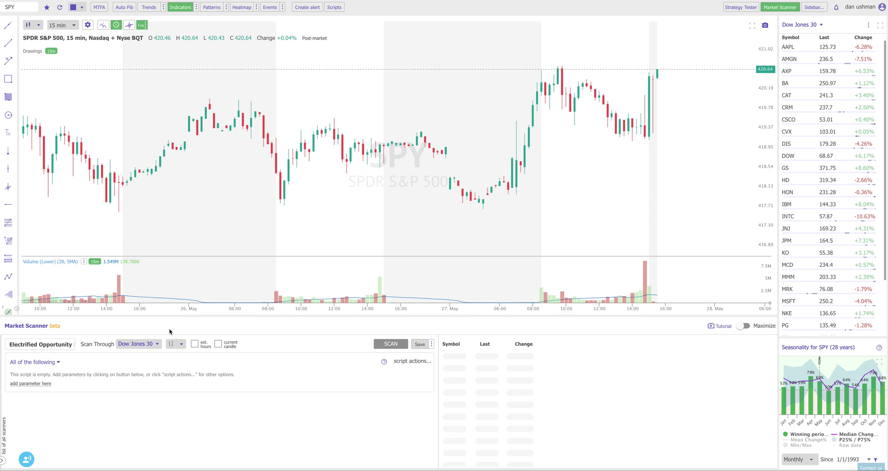
left_click(3, 460)
left_click(21, 361)
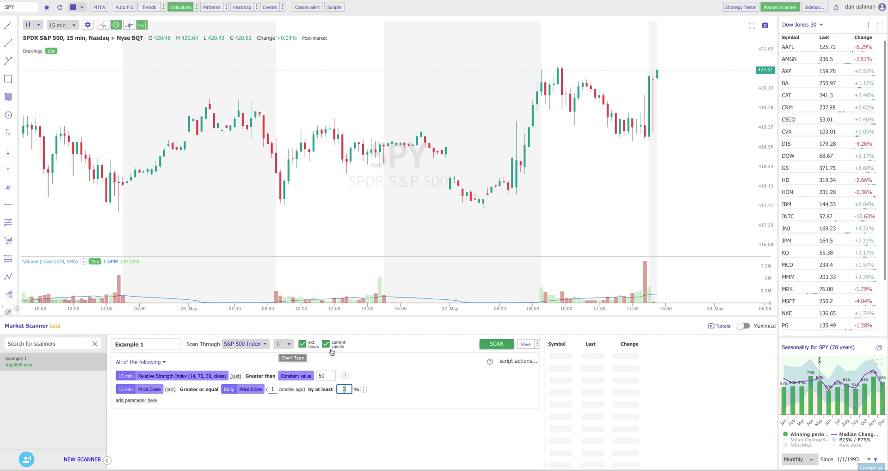
mouse_move(334, 350)
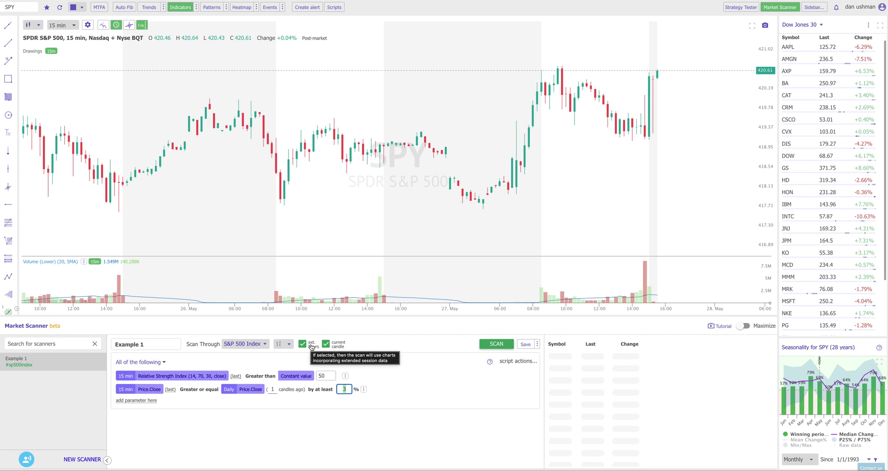
left_click(311, 346)
left_click(312, 347)
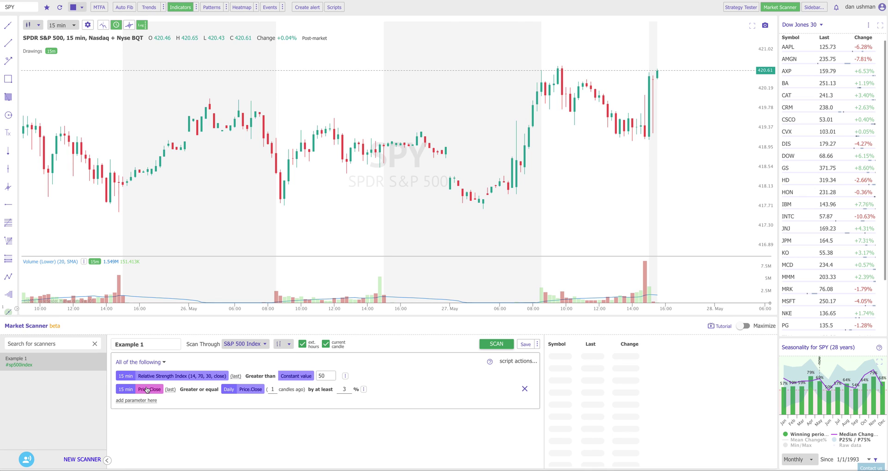
Run the Example 1 scan on the S&P 500 and open AIG from the results
left_click(490, 344)
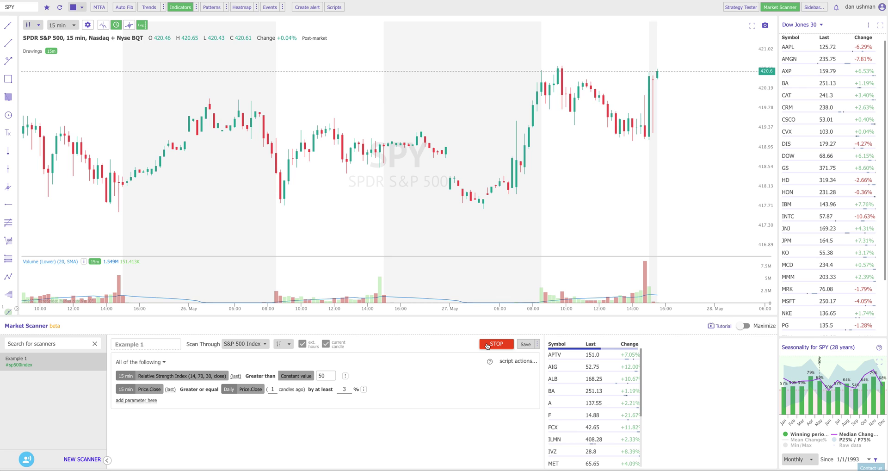
left_click(566, 364)
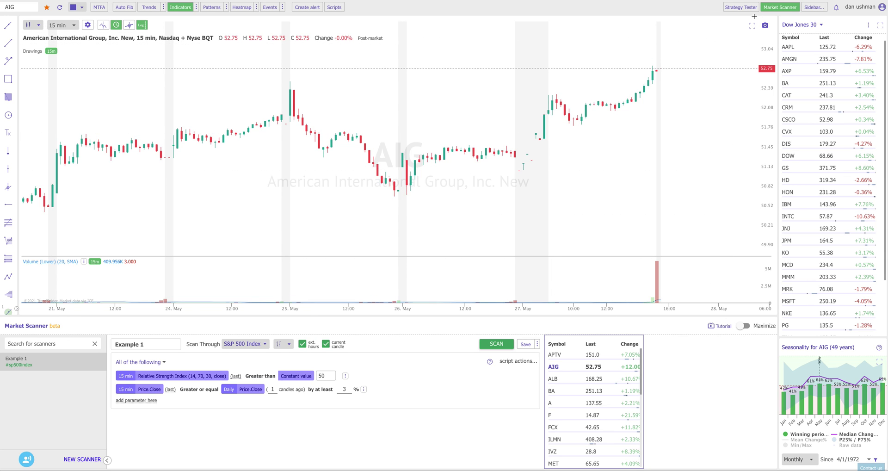
Close the scanner, hide extended hours, and draw a horizontal line at AIG's 52.80 high
left_click(771, 10)
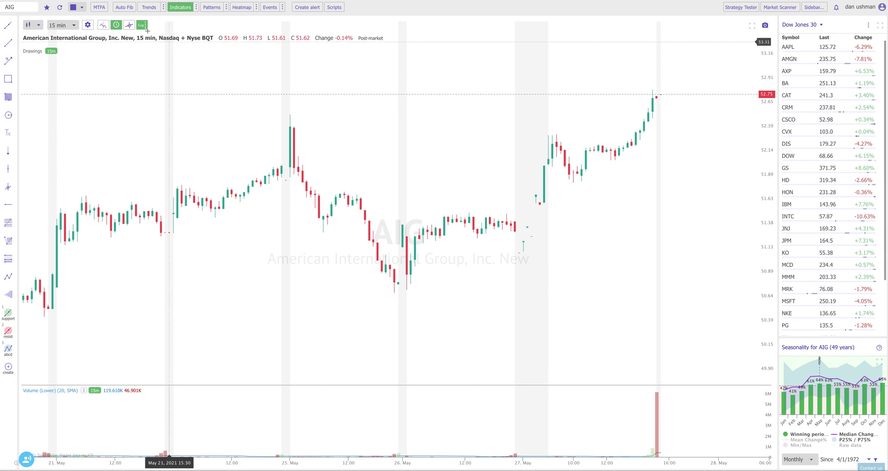
left_click(116, 25)
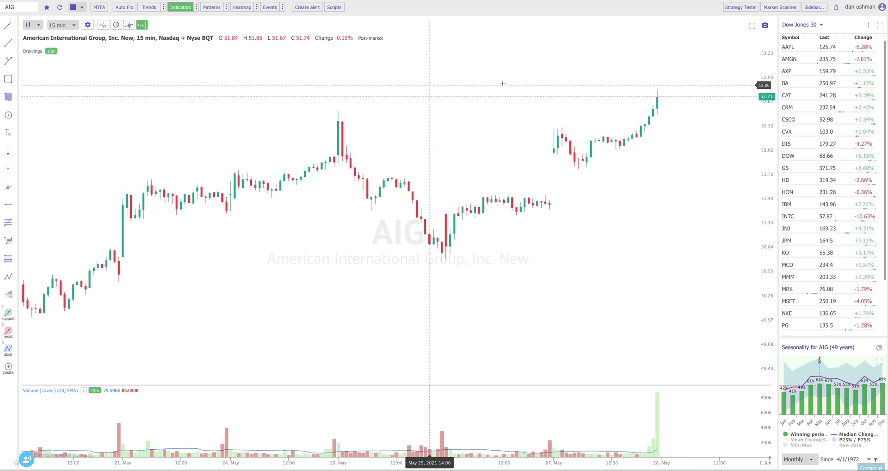
key("h")
left_click(657, 90)
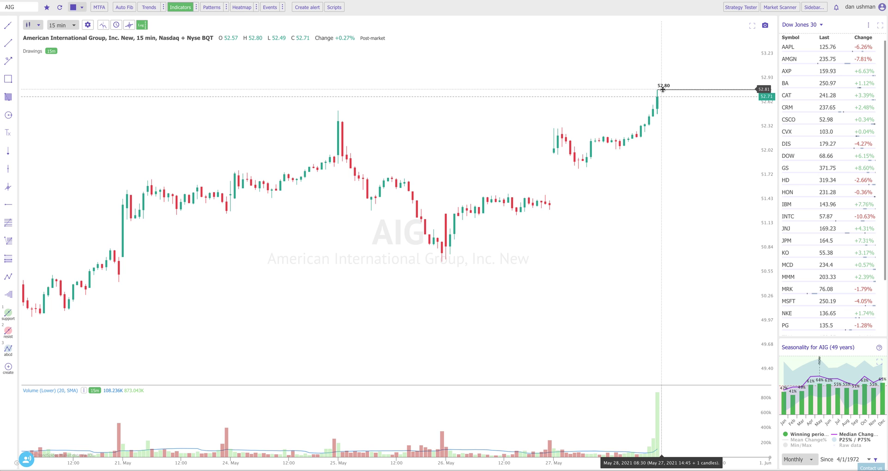
Add a 20-period Simple Moving Average on closes to the AIG chart
left_click(197, 7)
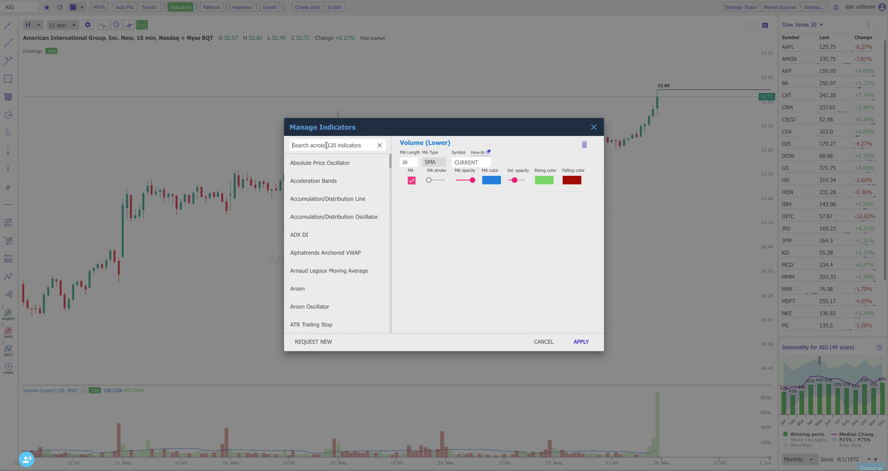
type("sma")
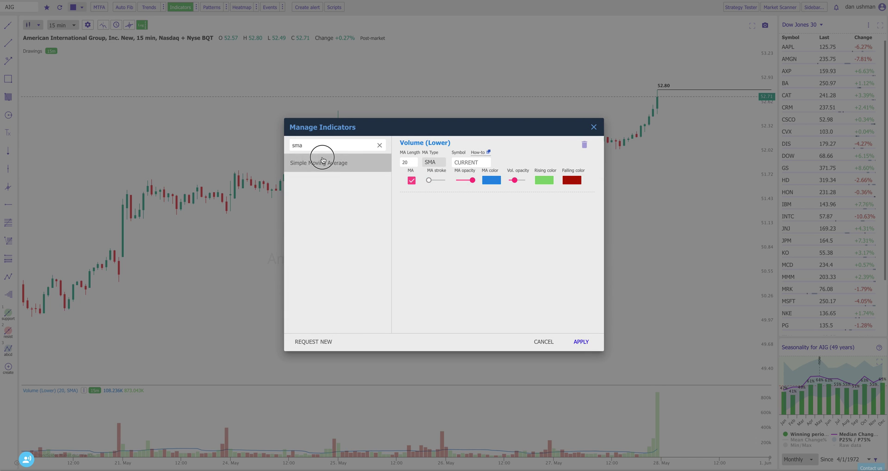
left_click(317, 162)
left_click(581, 342)
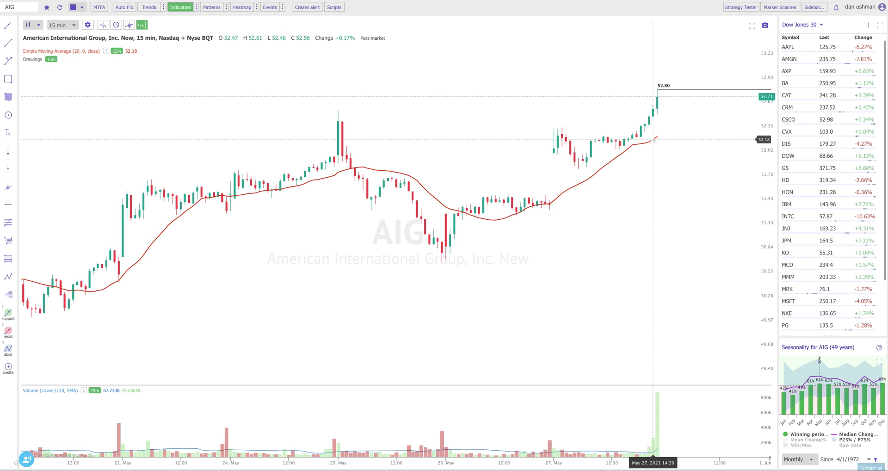
Create a 52.80 line alert on break, touch or bounce, 5-min confirmation, expiring after 15 days
right_click(674, 90)
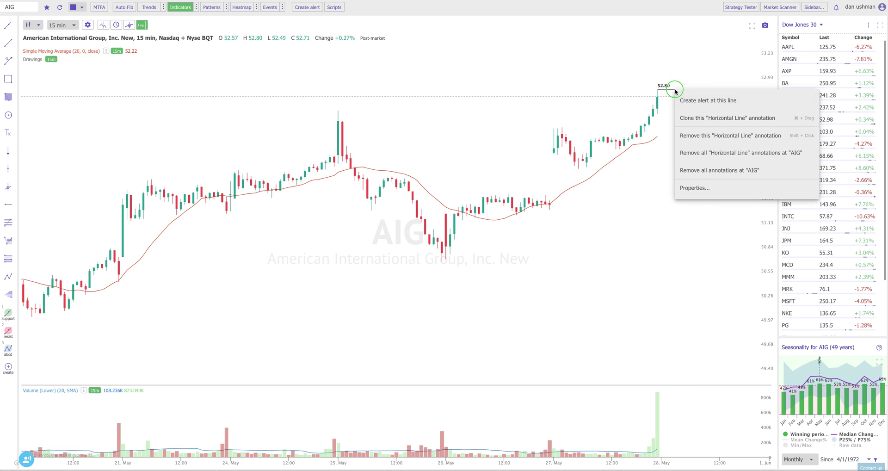
left_click(686, 110)
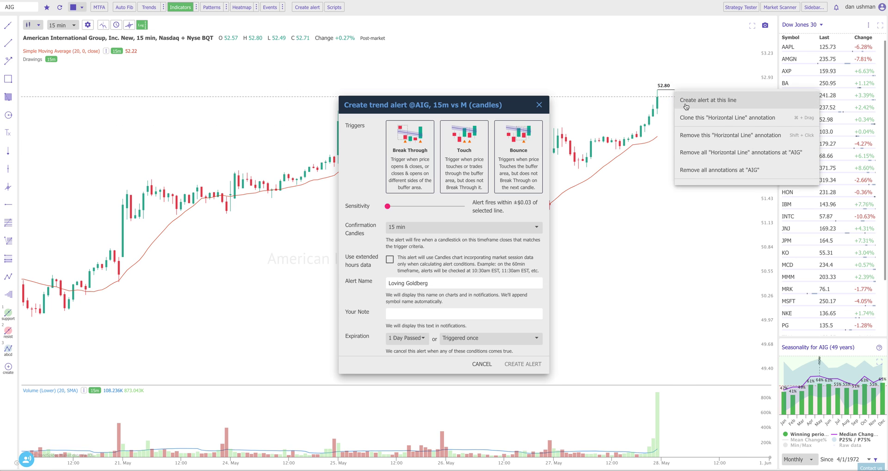
left_click(421, 155)
left_click(457, 158)
left_click(496, 160)
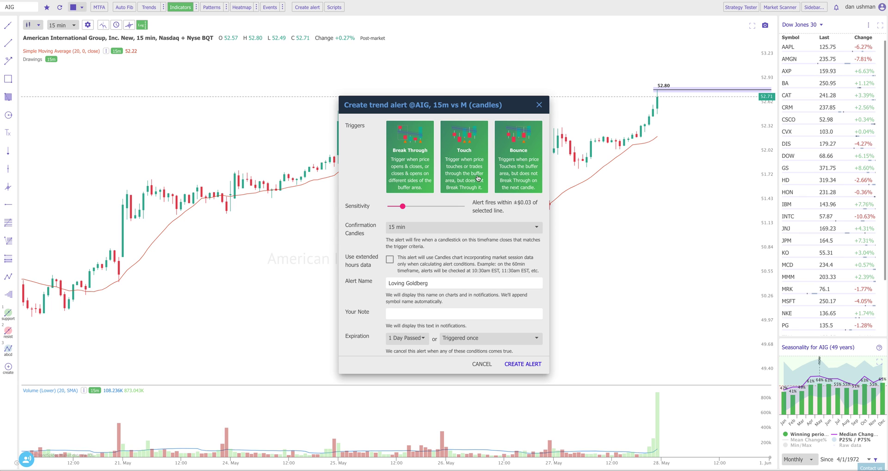
left_click(411, 228)
left_click(407, 165)
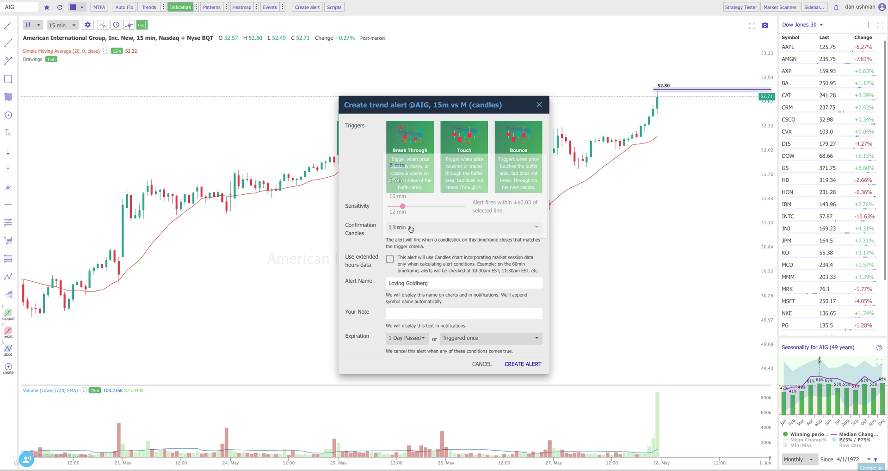
left_click(396, 342)
left_click(404, 334)
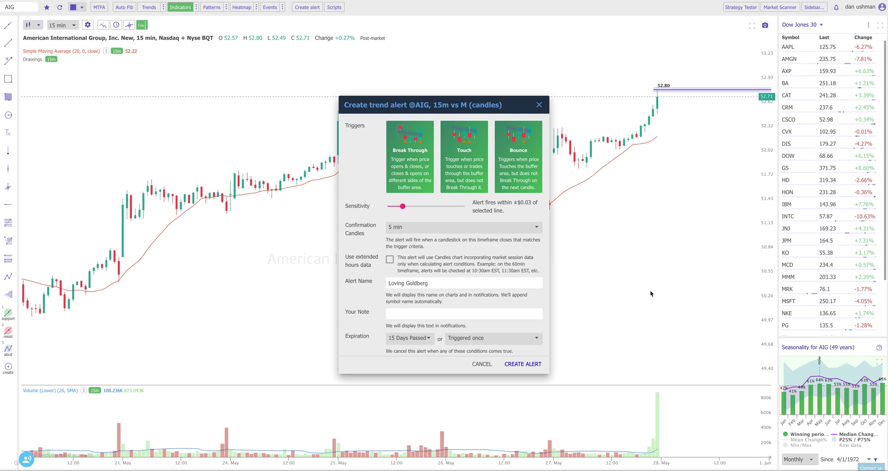
left_click(523, 363)
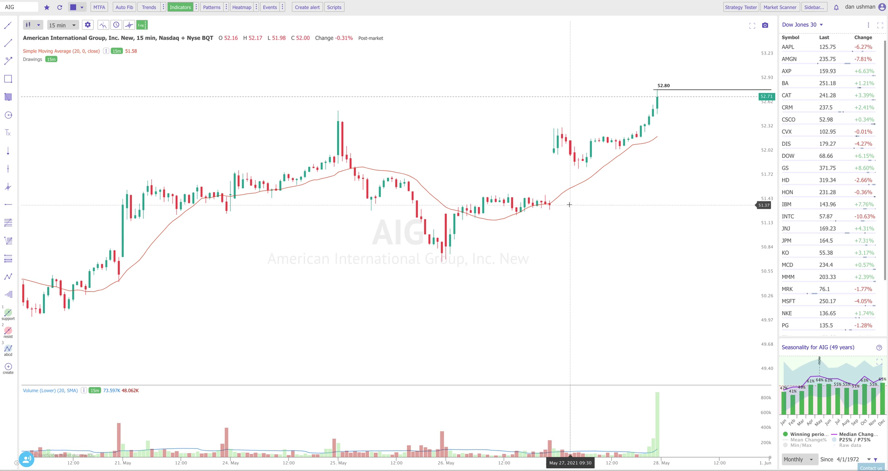
Start an indicator alert on the AIG 20 SMA with Touch and Bounce triggers
right_click(570, 189)
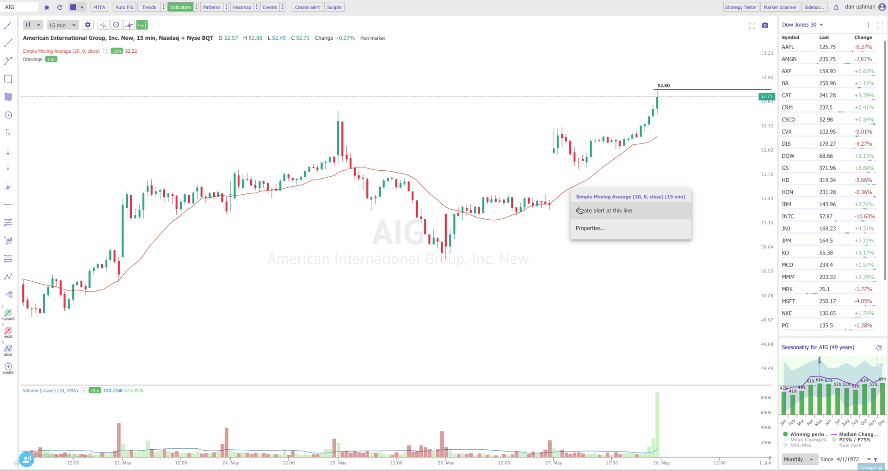
left_click(579, 210)
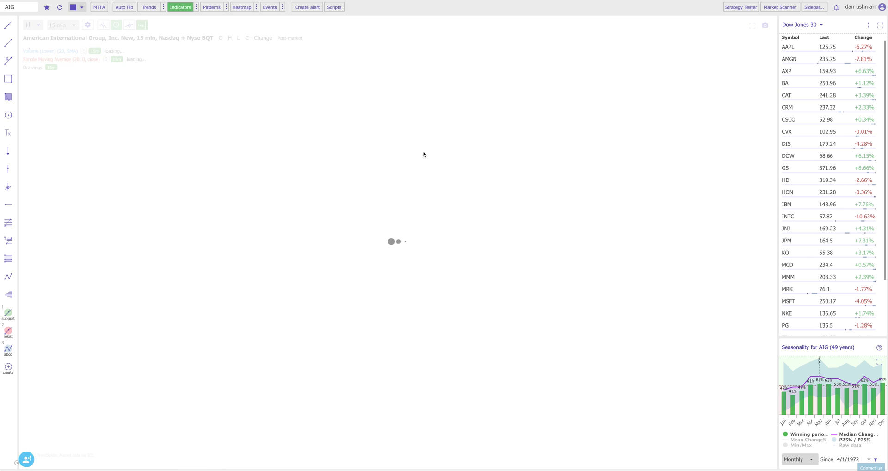
right_click(558, 202)
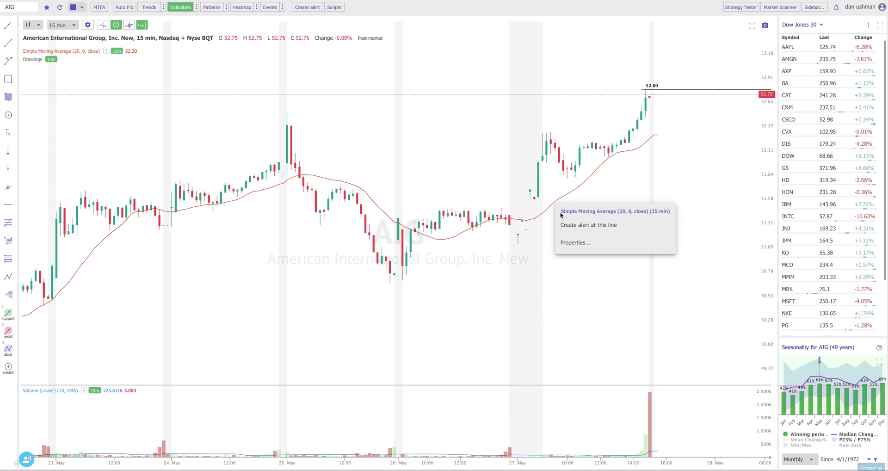
left_click(562, 225)
left_click_drag(455, 99, 337, 122)
left_click(346, 171)
left_click(405, 171)
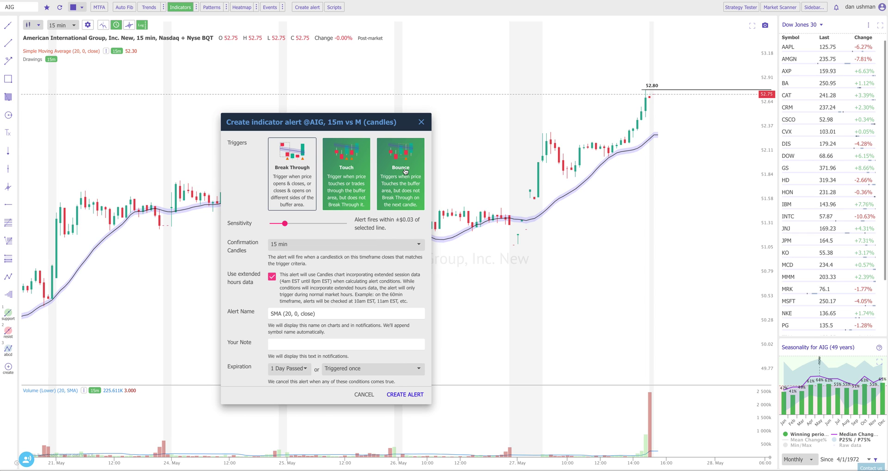
Include extended hours data, set a 5-day expiration, and create the SMA alert
left_click(272, 278)
left_click(275, 277)
left_click(275, 277)
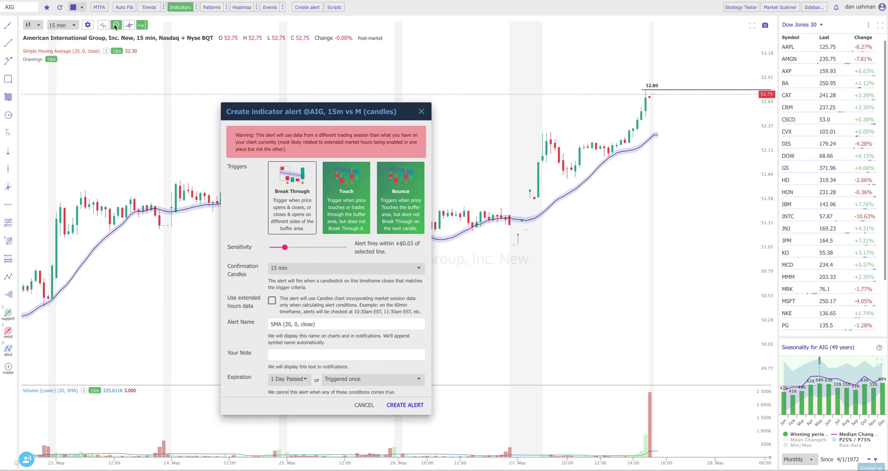
left_click(272, 301)
left_click(272, 277)
left_click(272, 300)
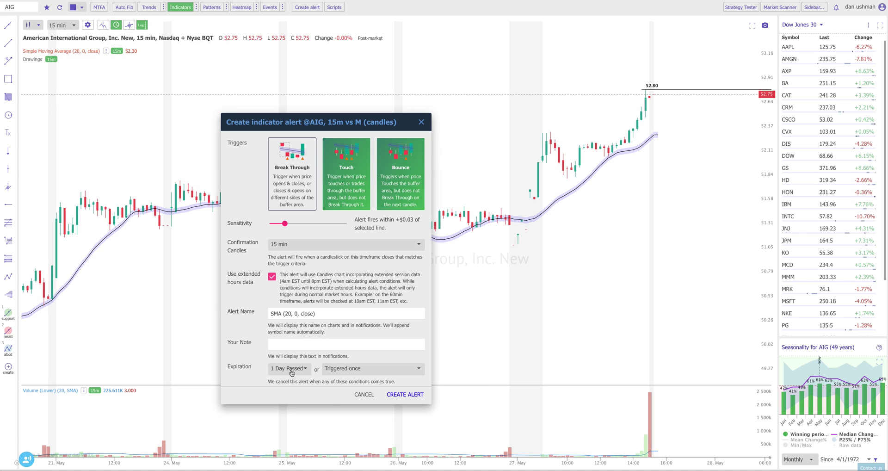
left_click(291, 370)
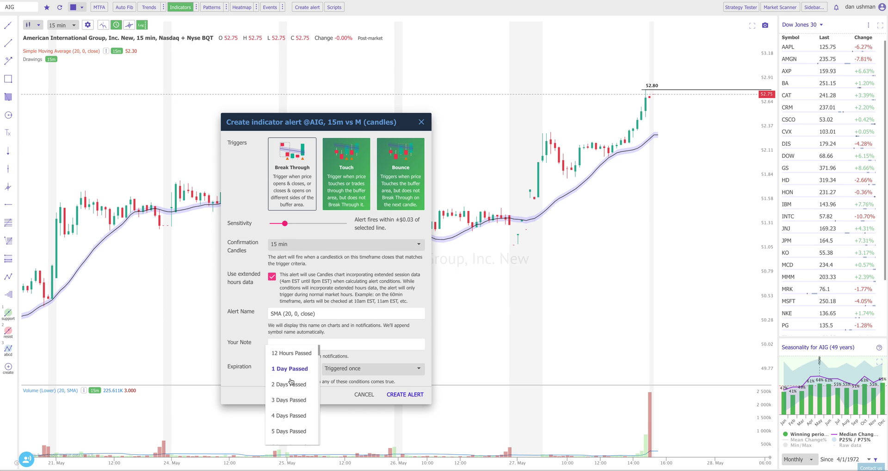
left_click(282, 431)
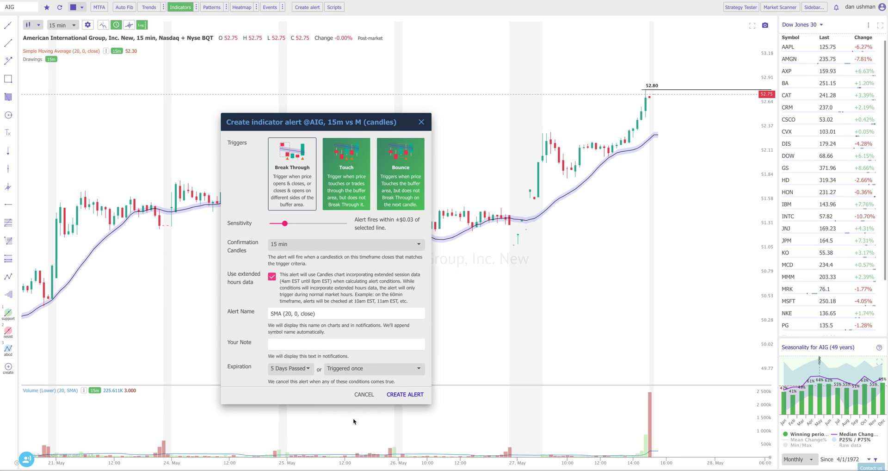
left_click(405, 396)
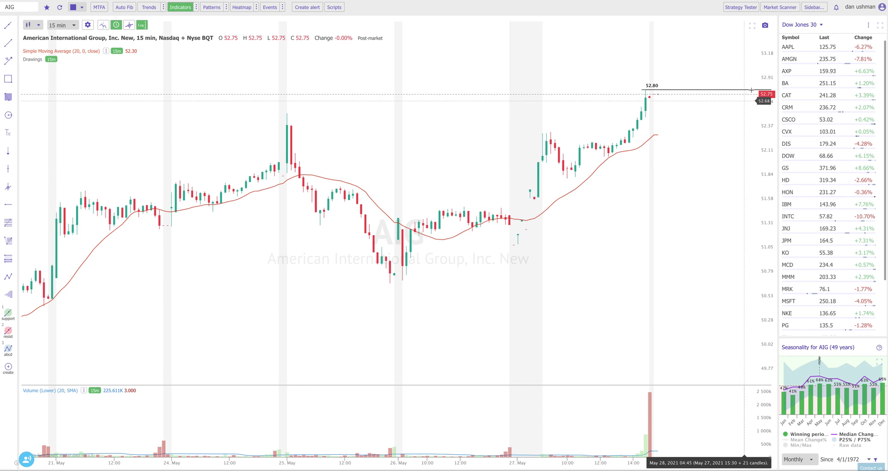
Place a horizontal ray at 52.30 on the SMA and hide extended-hours sessions
key("alt+h")
left_click(655, 134)
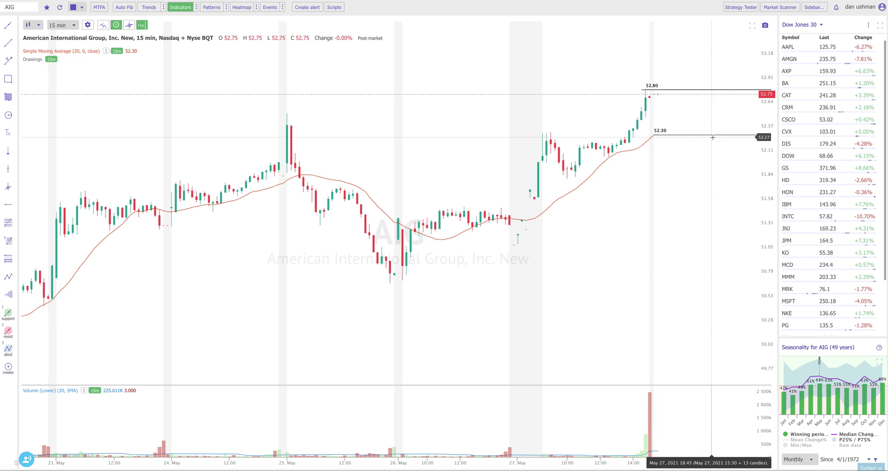
left_click(116, 24)
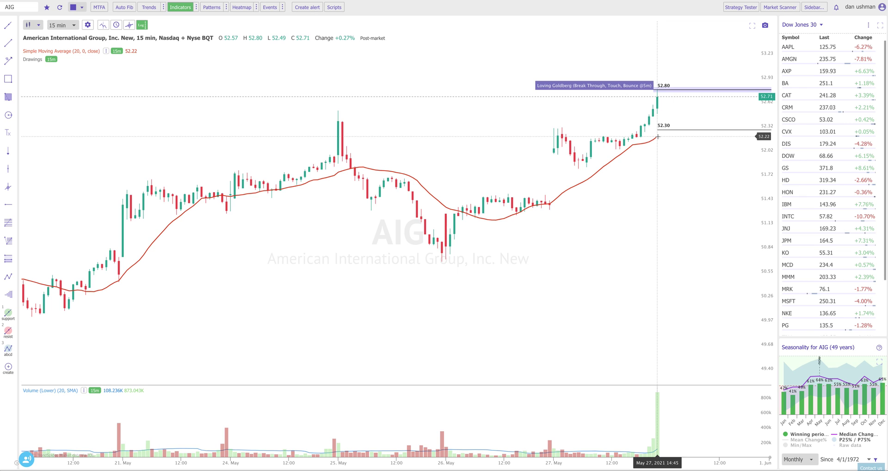
Switch to DIS and start an alert on its SMA (20) with a Break Through trigger
left_click(793, 142)
right_click(571, 141)
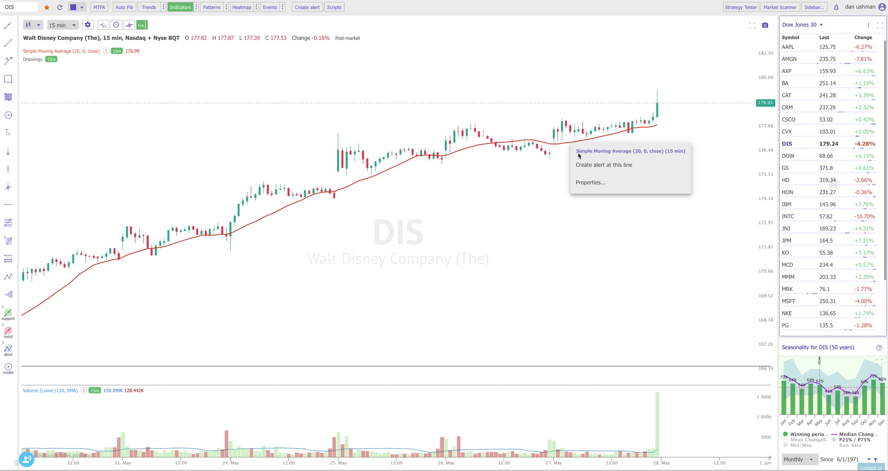
left_click(586, 168)
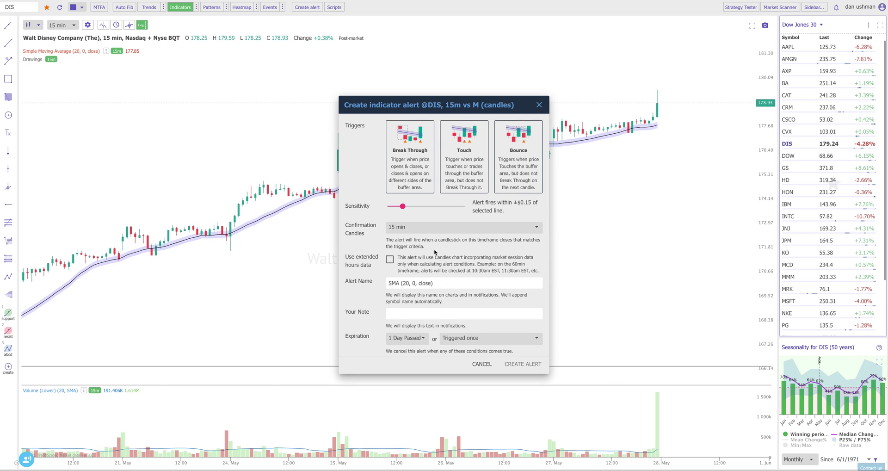
left_click(428, 171)
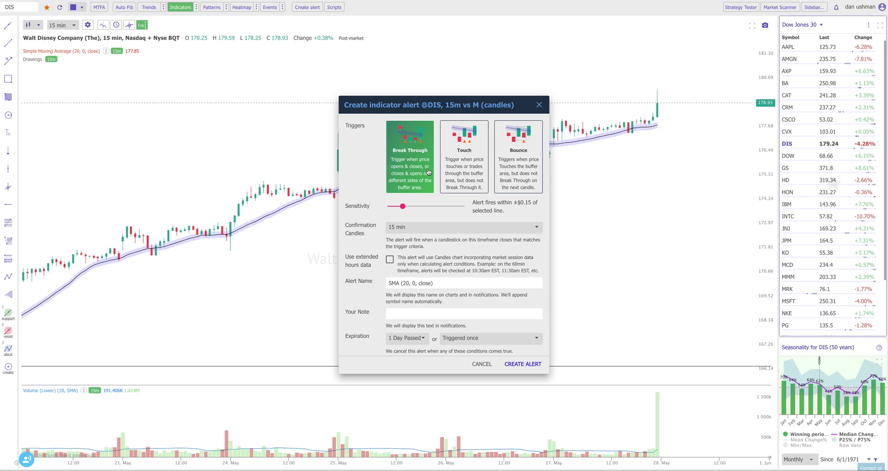